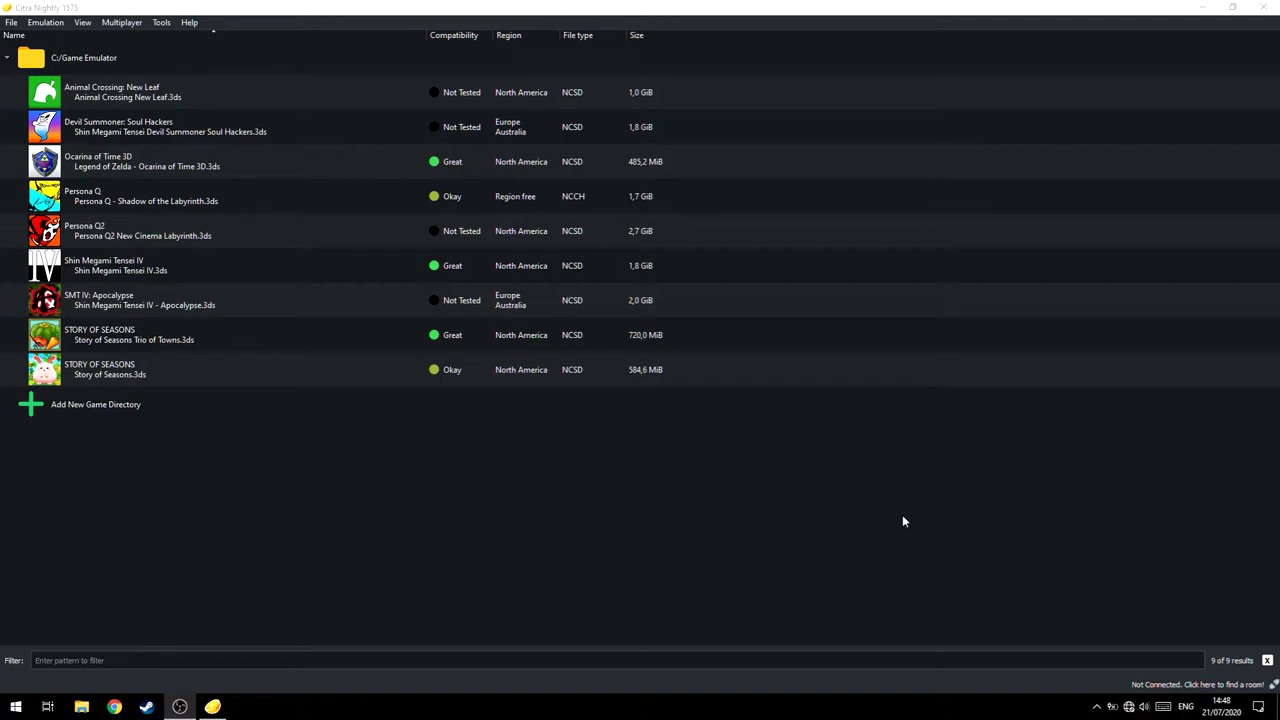
Step: Open the emulator configuration and review its graphics, system and general settings
click(45, 22)
click(89, 175)
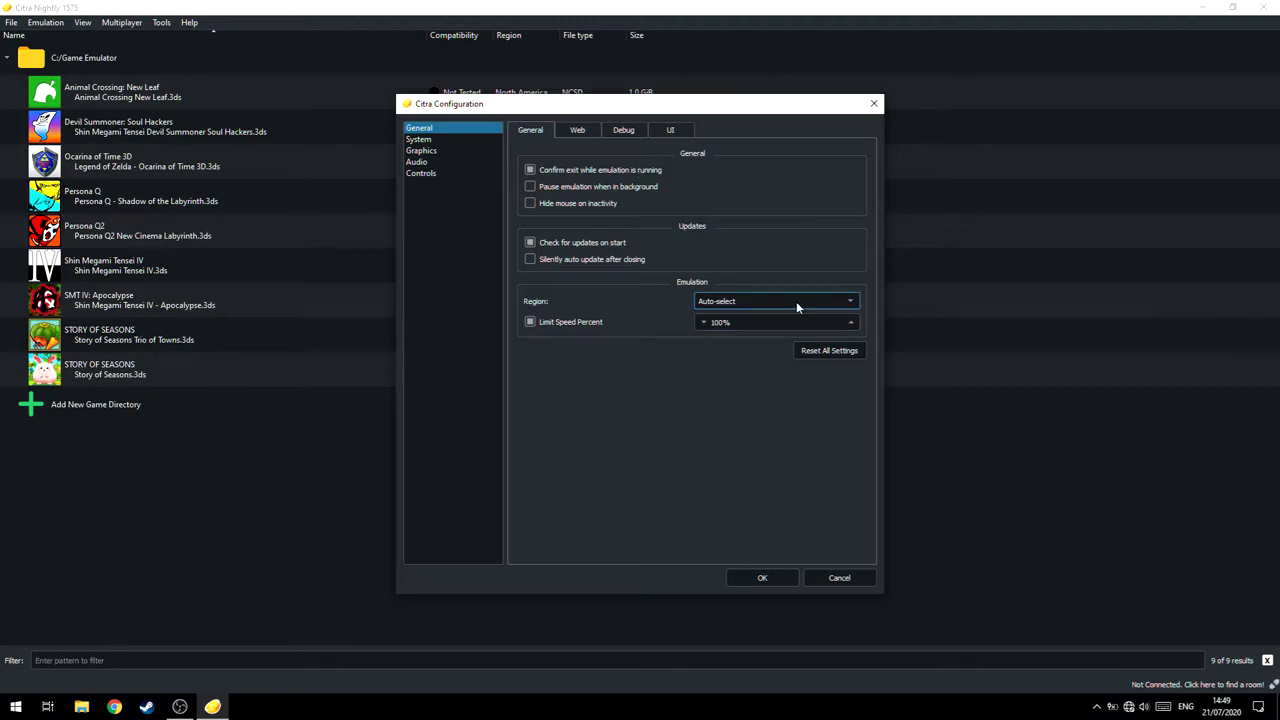
click(432, 152)
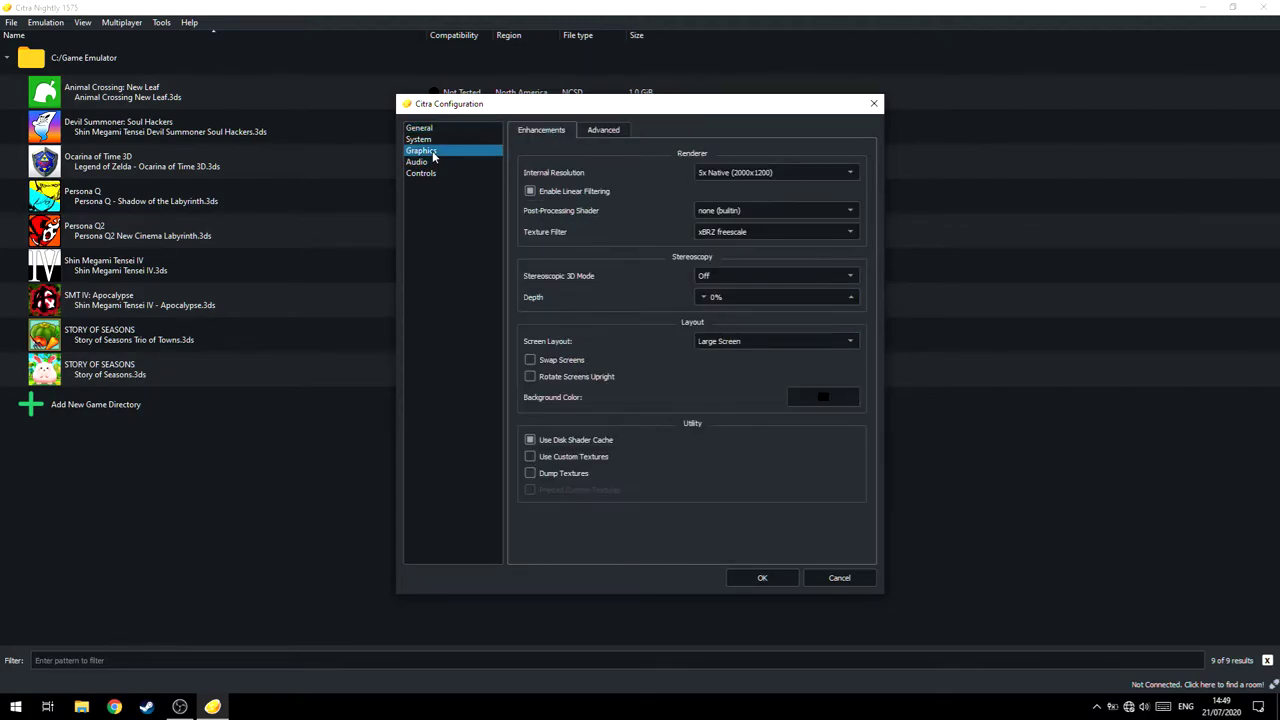
click(424, 140)
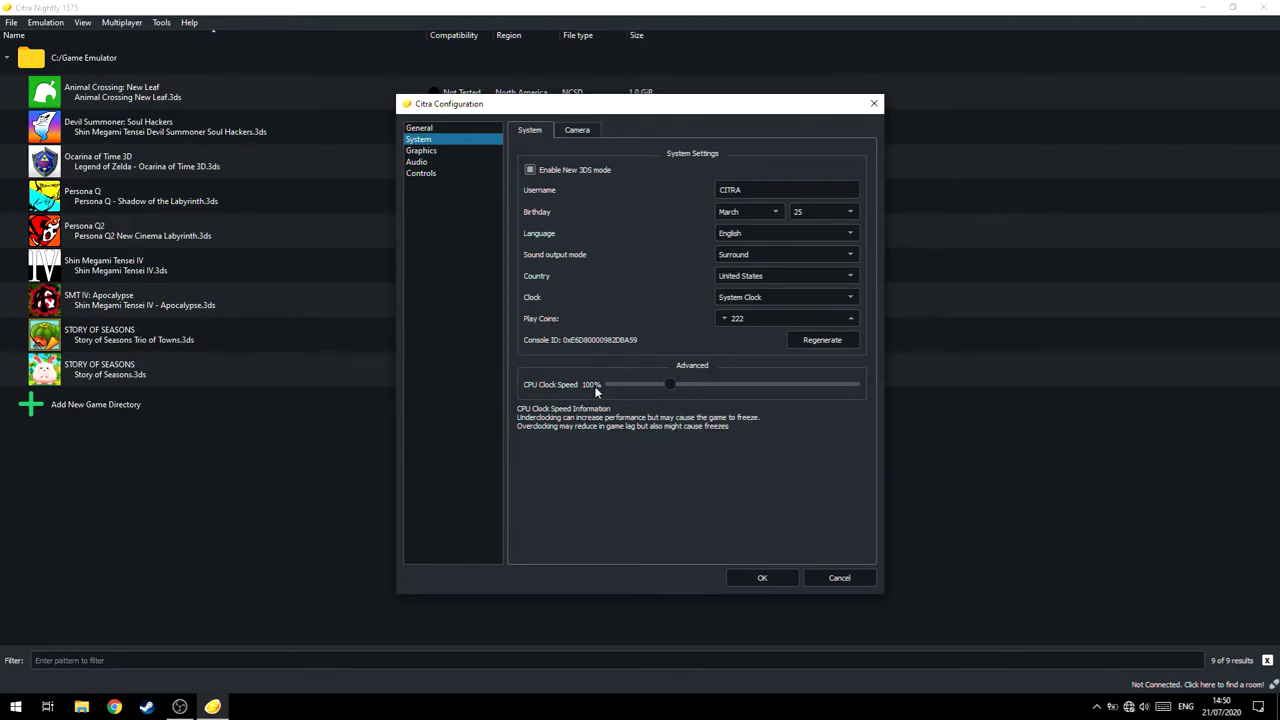
click(424, 129)
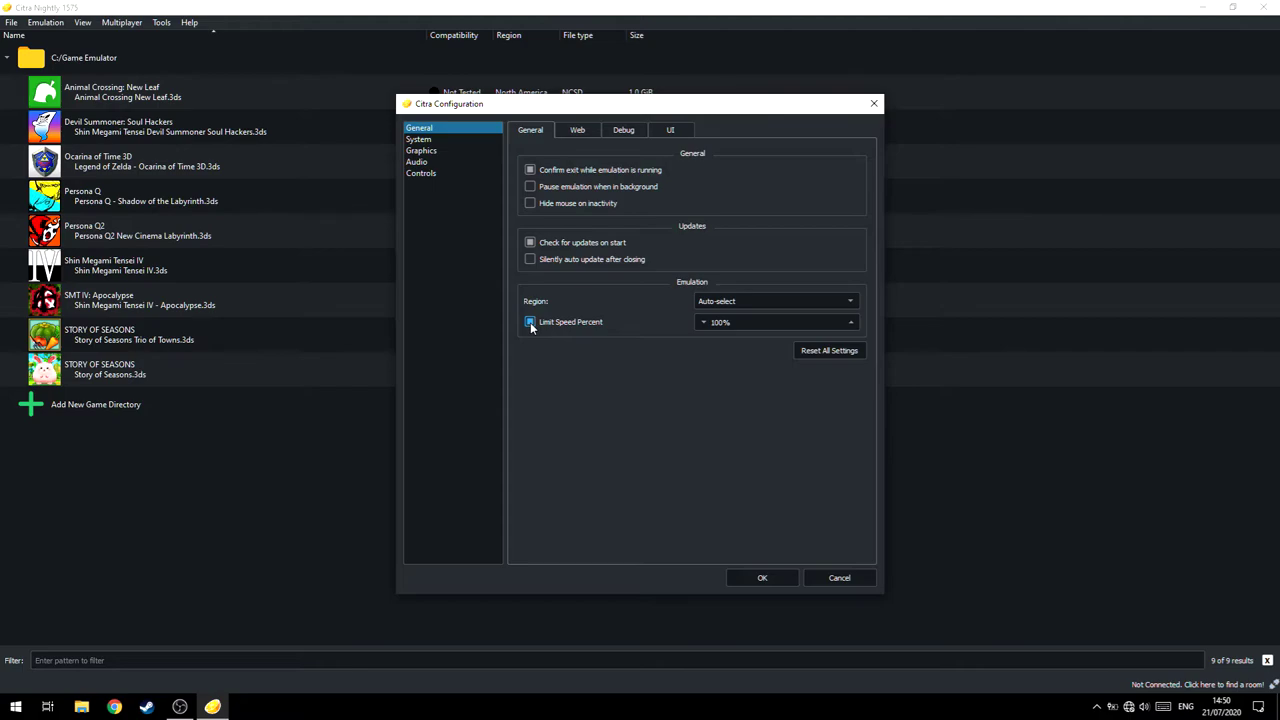
Step: Try raising the CPU clock speed to 400% in the system settings and return it to 100%
click(418, 139)
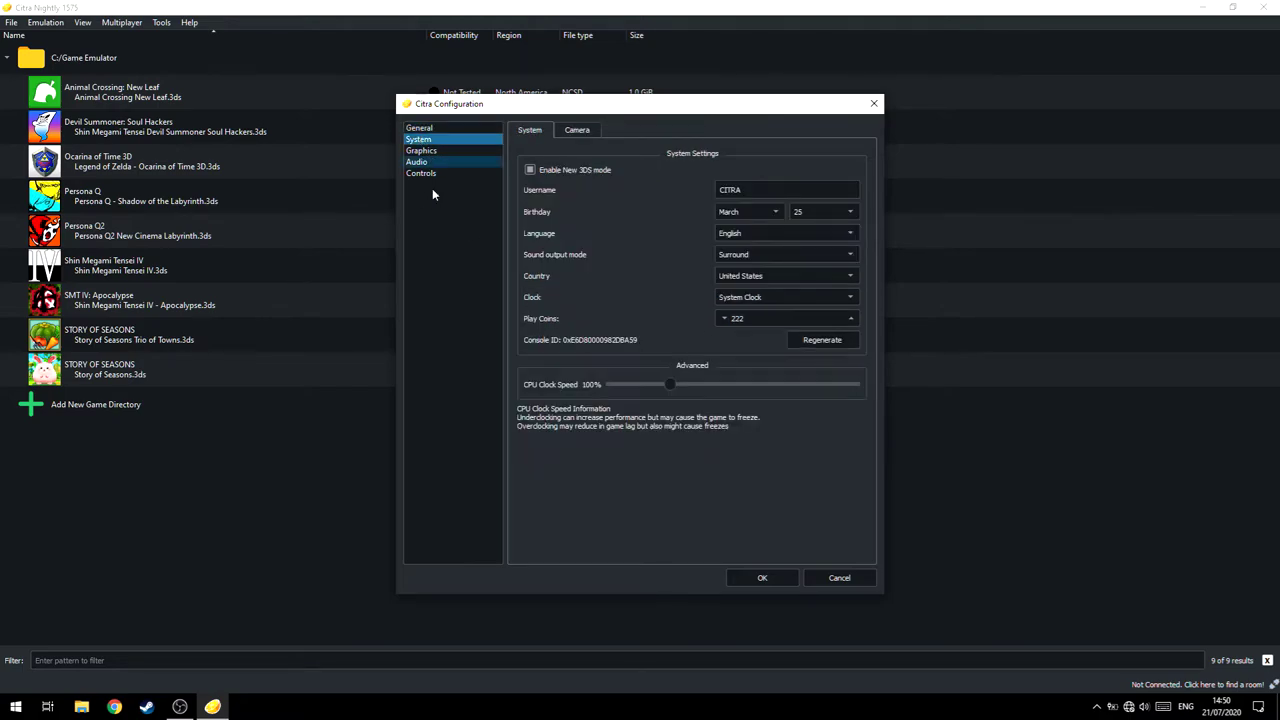
drag(677, 385, 965, 400)
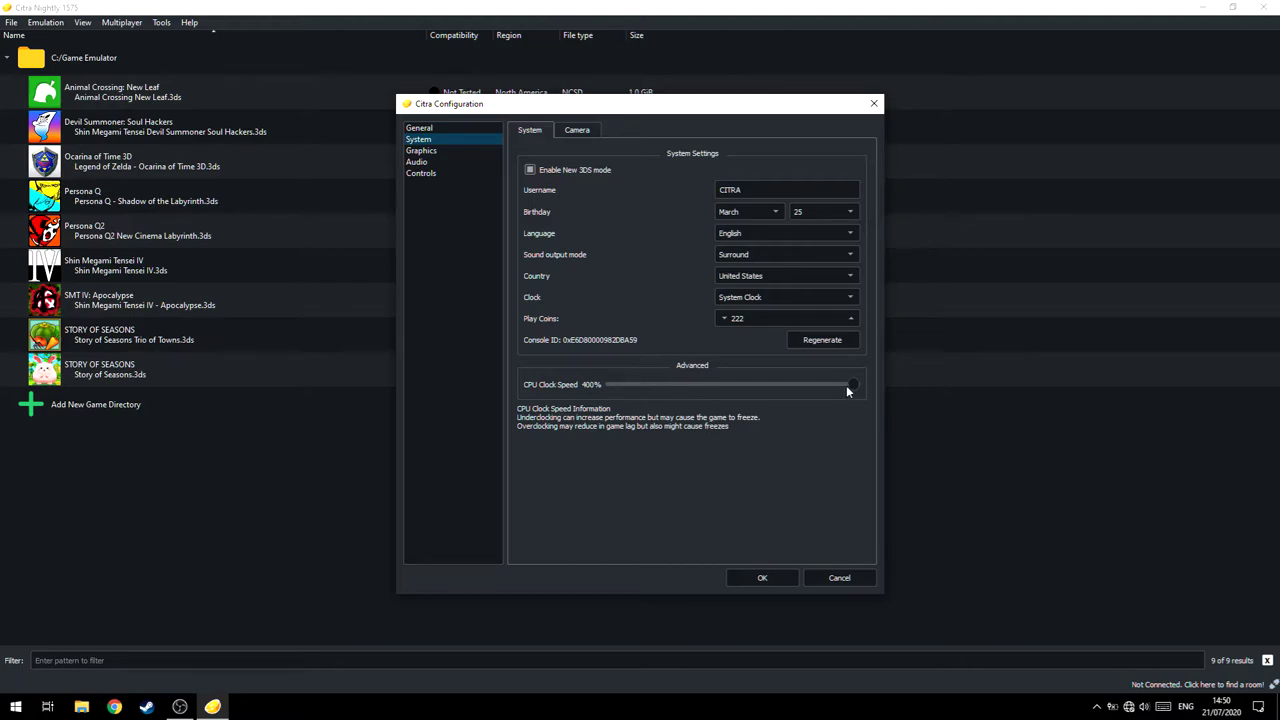
drag(836, 386, 669, 398)
Step: Disable the emulation speed limit in the general settings and enable it again
click(420, 128)
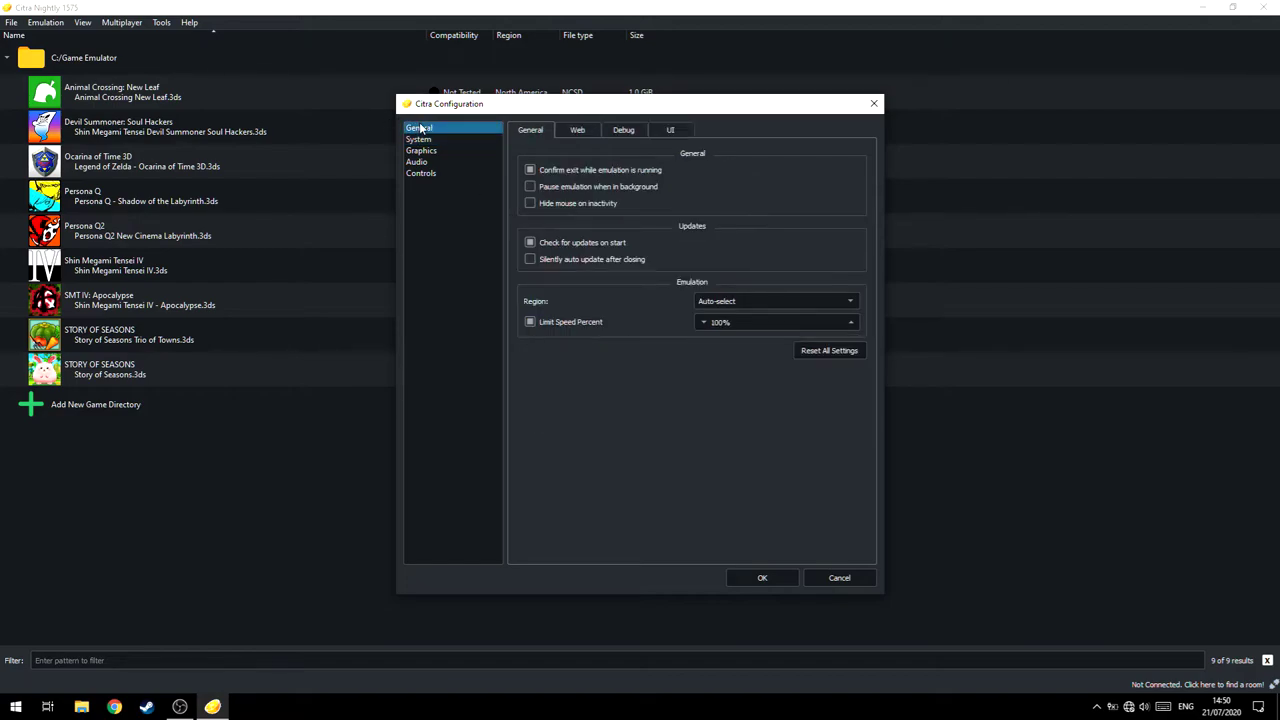
click(531, 322)
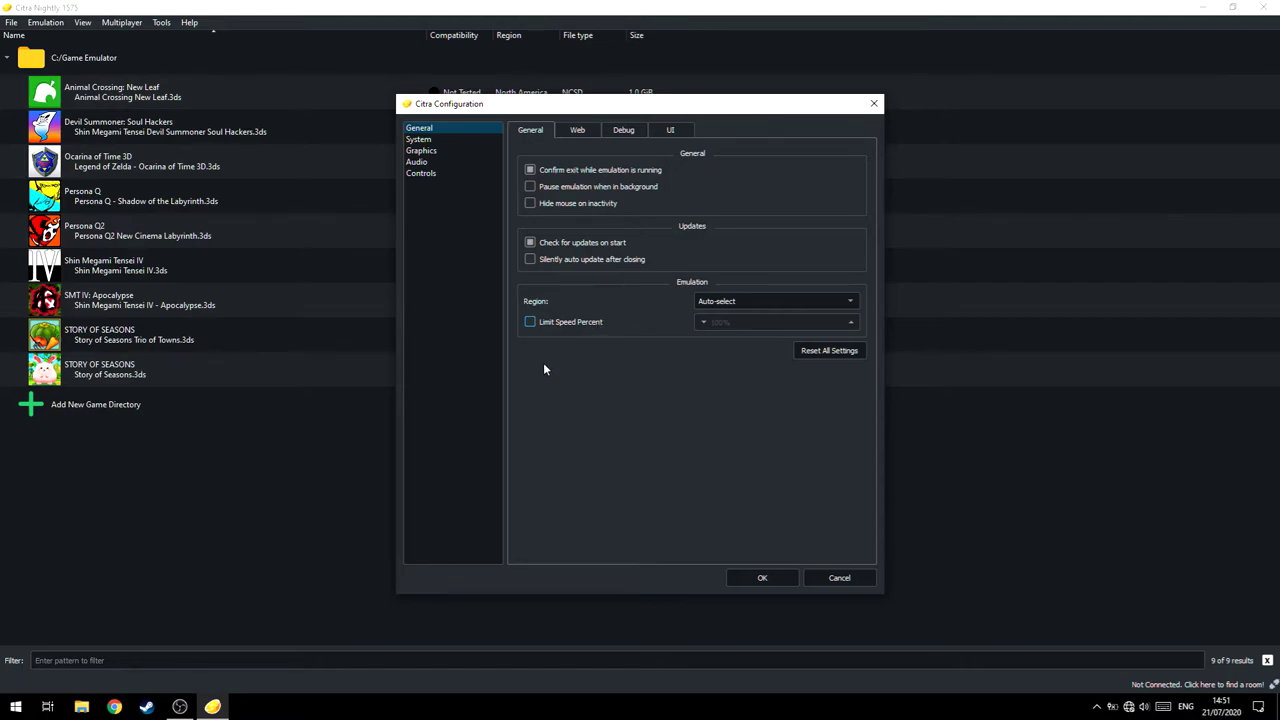
click(528, 319)
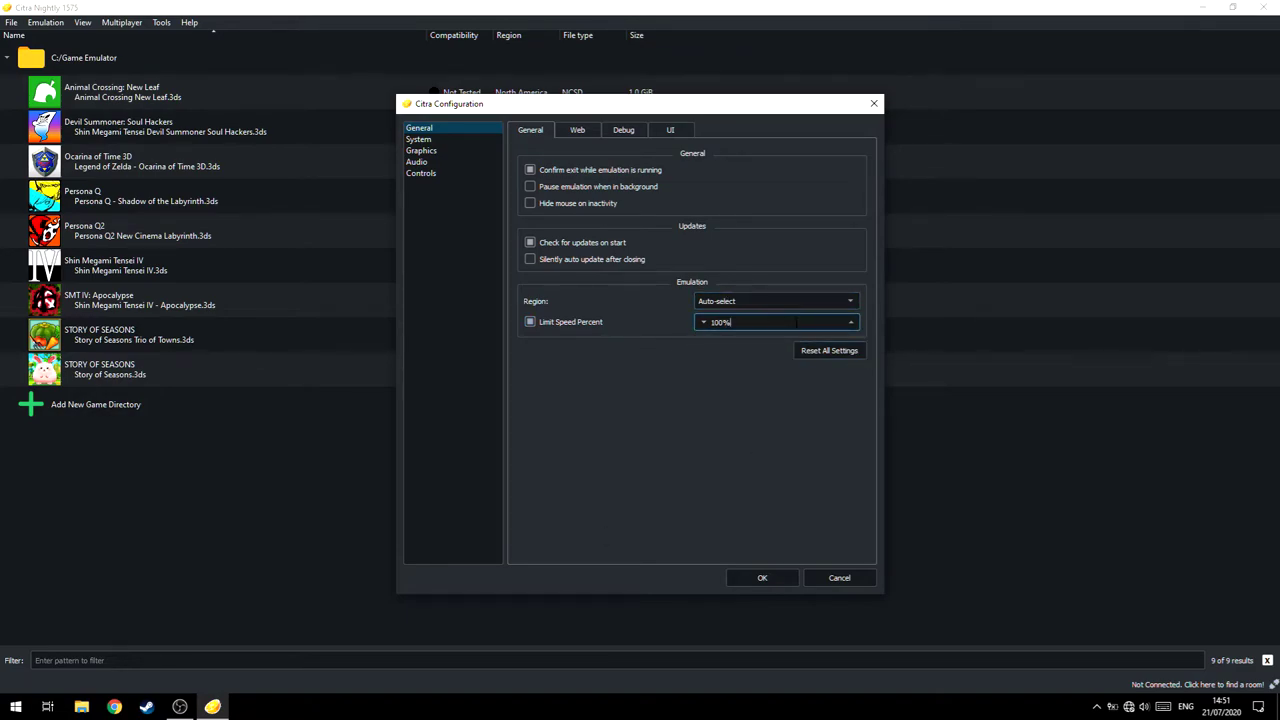
Step: Try the CPU clock speed at 195% in the system settings and set it back to 100%
click(420, 140)
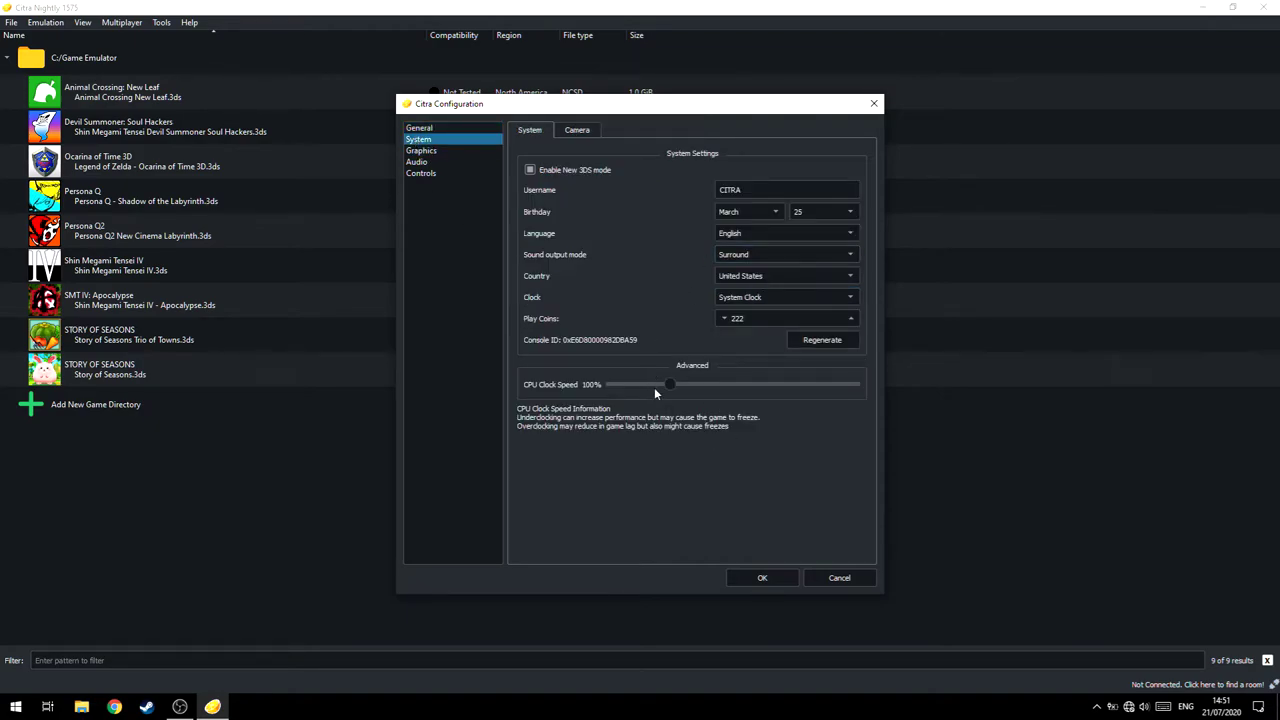
key(Up)
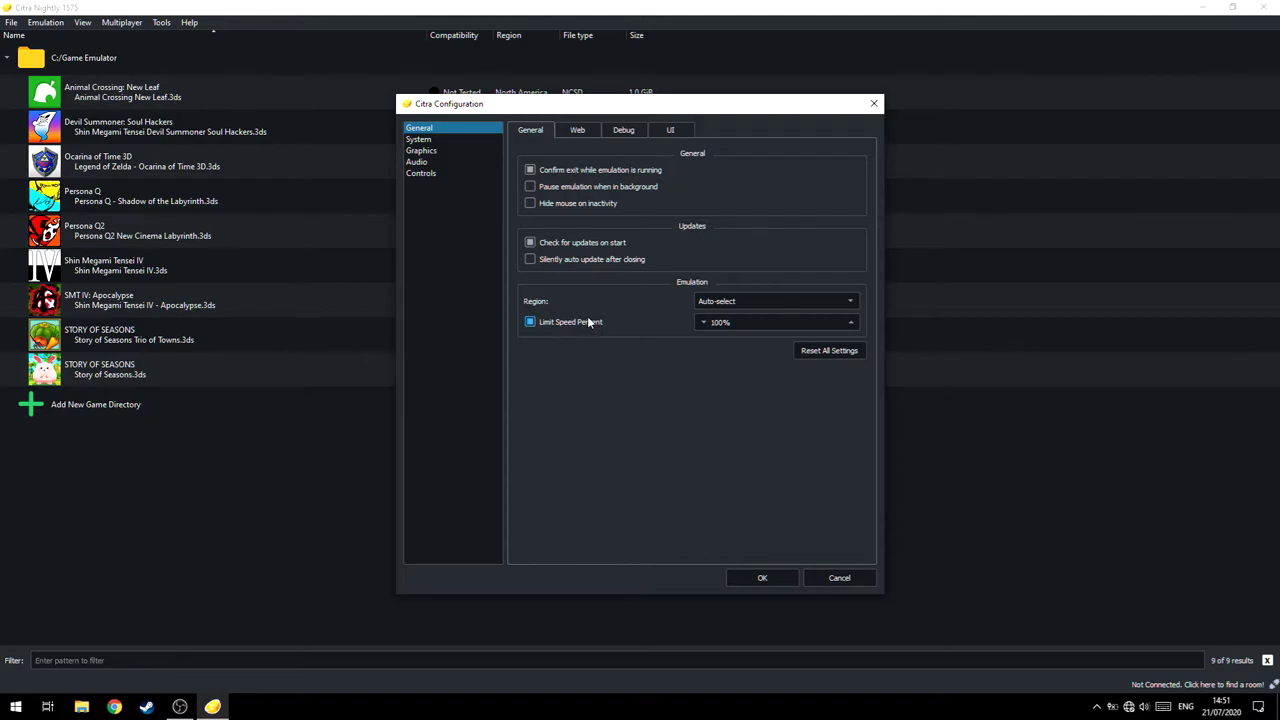
click(420, 140)
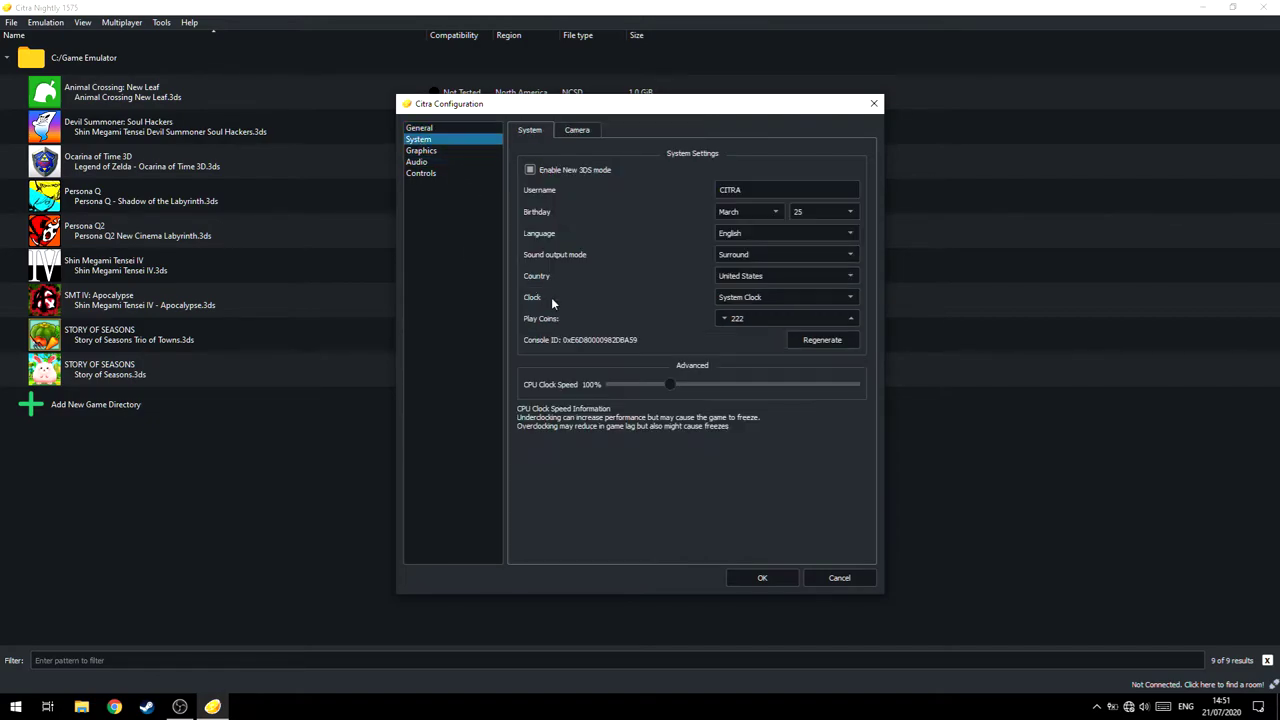
drag(673, 384, 728, 384)
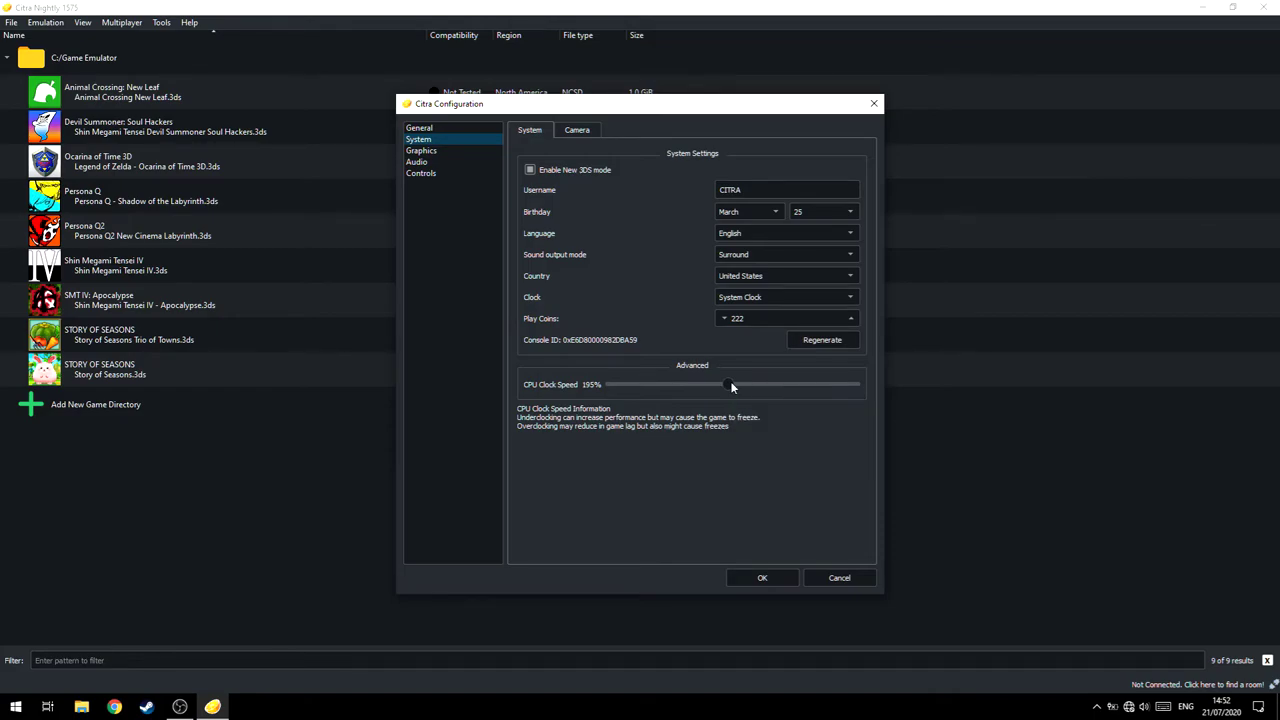
drag(730, 381, 675, 387)
Step: Examine the general speed limit, advanced graphics and system clock settings, and close the configuration without applying anything
click(418, 129)
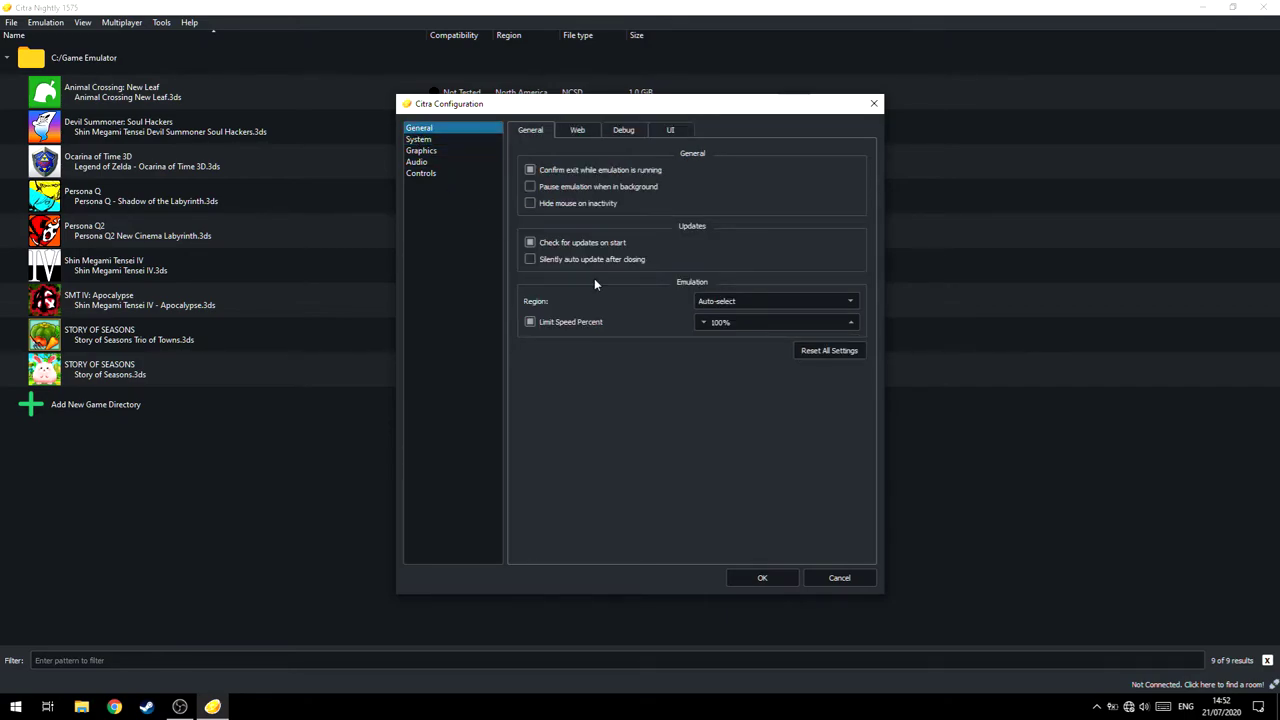
click(770, 322)
click(421, 151)
click(600, 130)
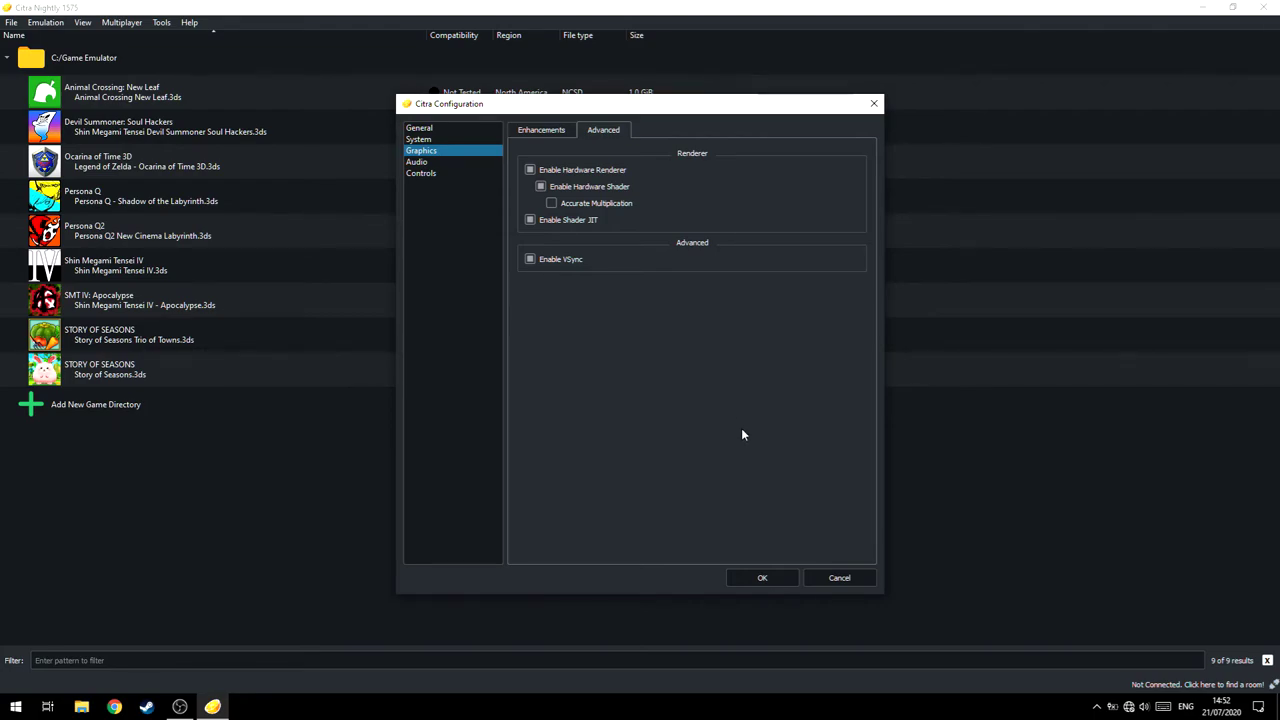
click(418, 140)
click(440, 129)
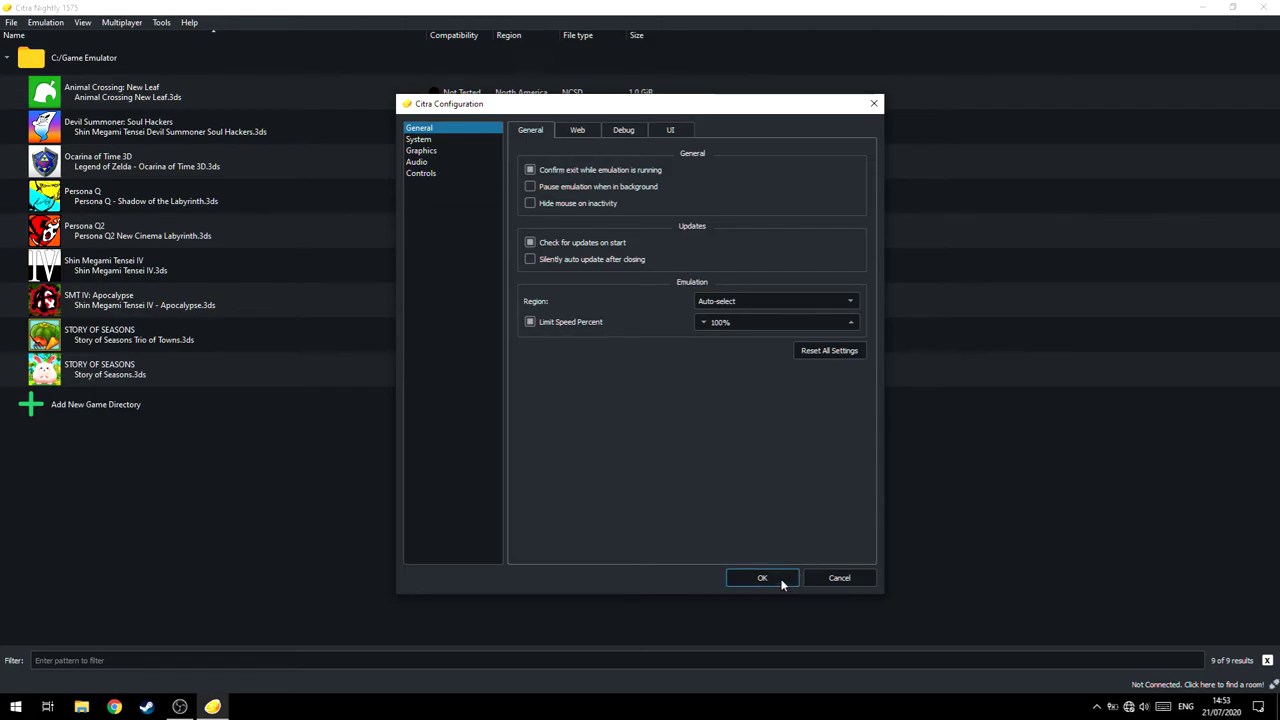
key(Down)
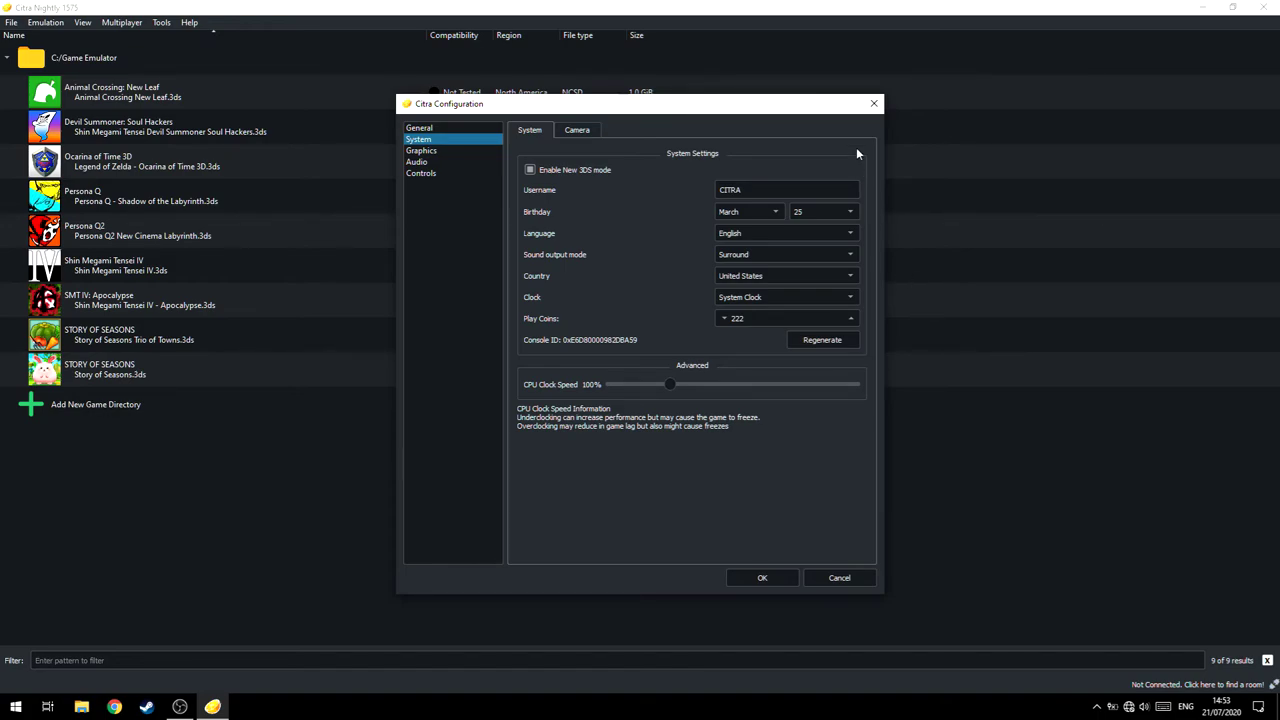
click(876, 103)
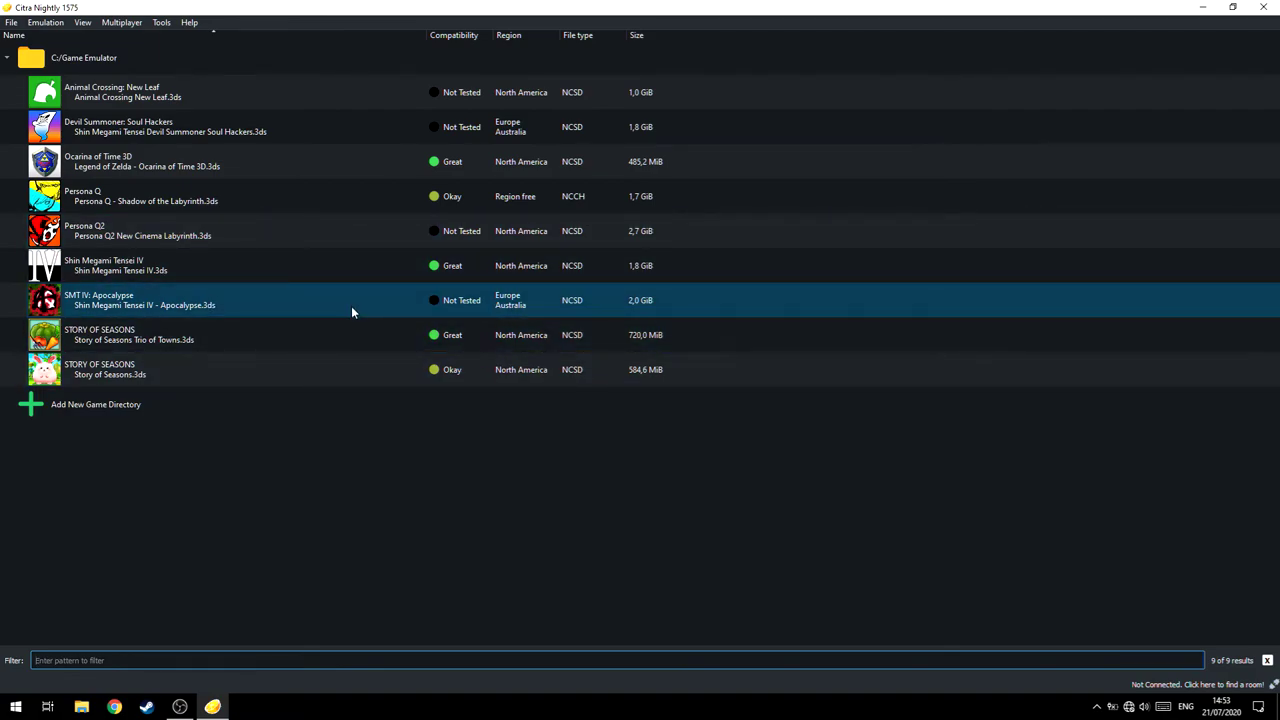
Step: Reopen the configuration, look through the web and debug settings, and apply the Dark interface theme
click(45, 22)
click(91, 175)
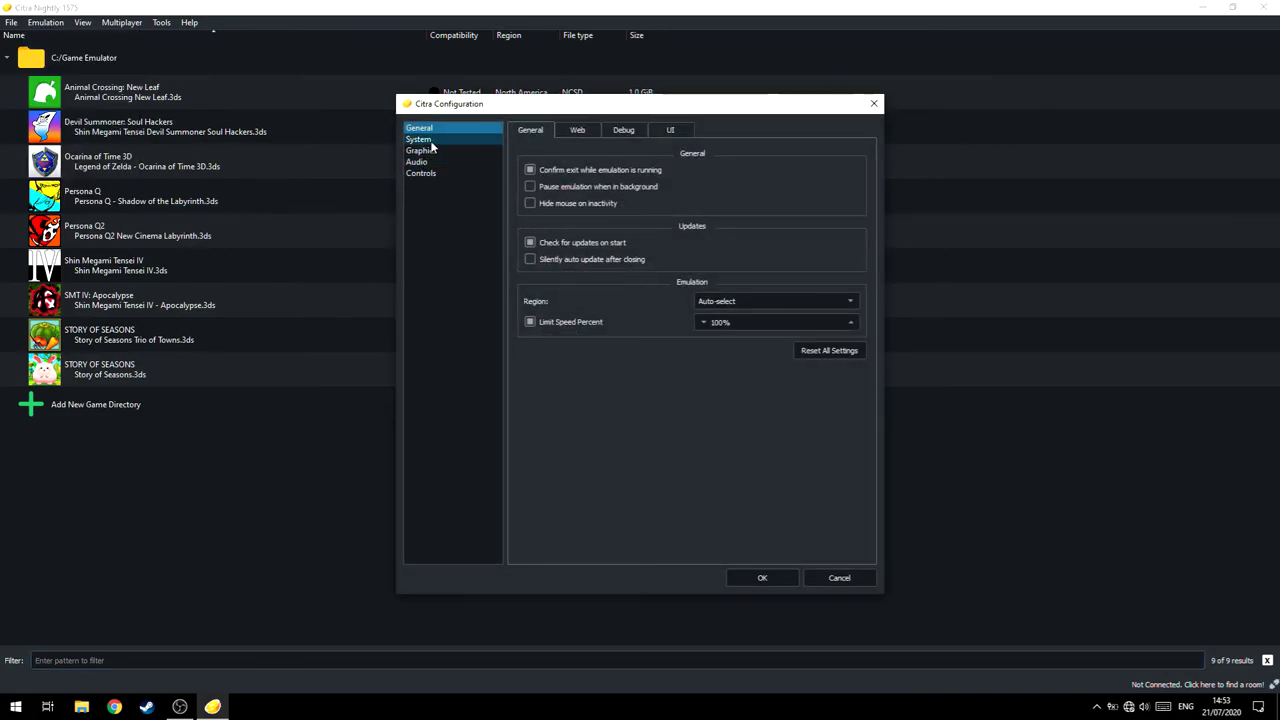
click(579, 132)
click(623, 130)
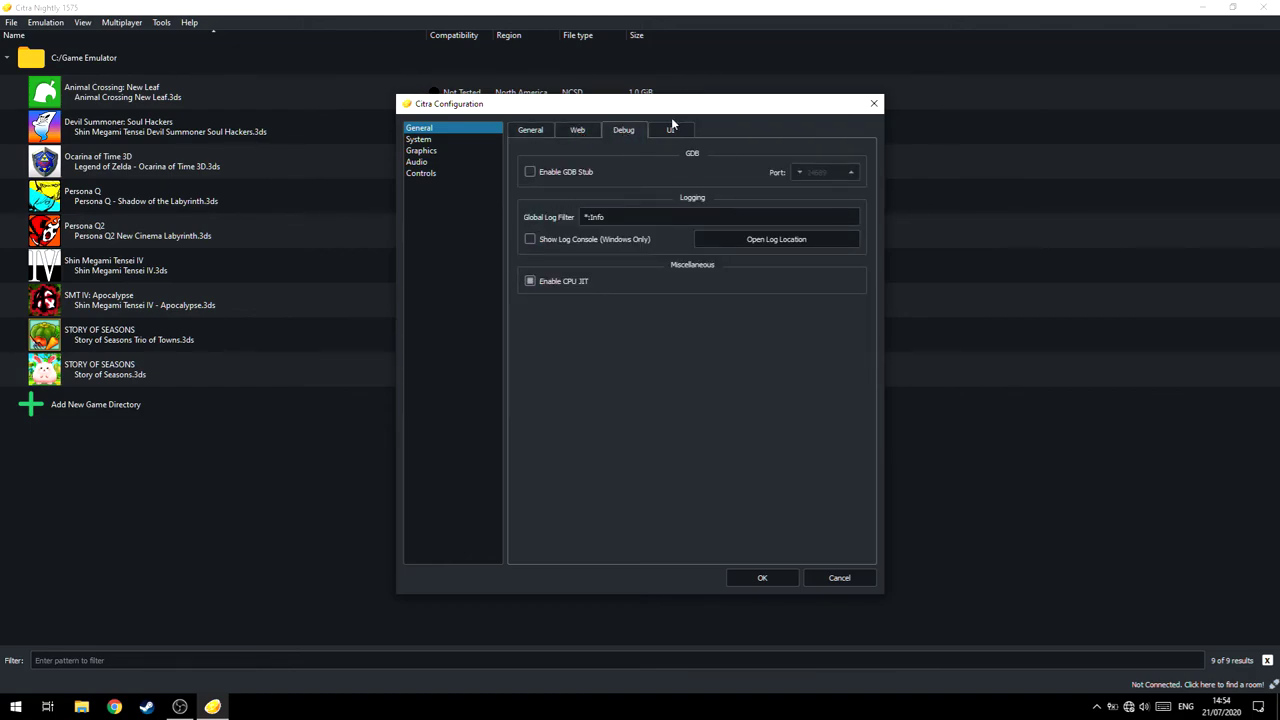
click(672, 130)
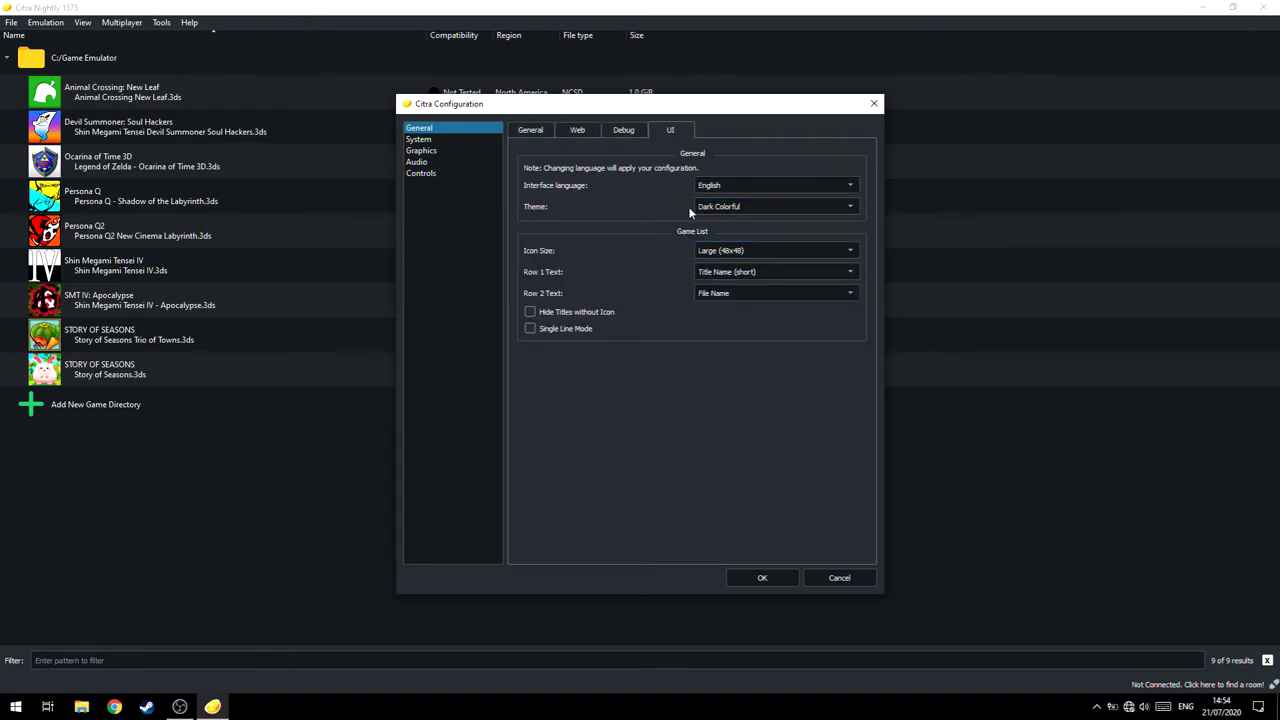
click(779, 206)
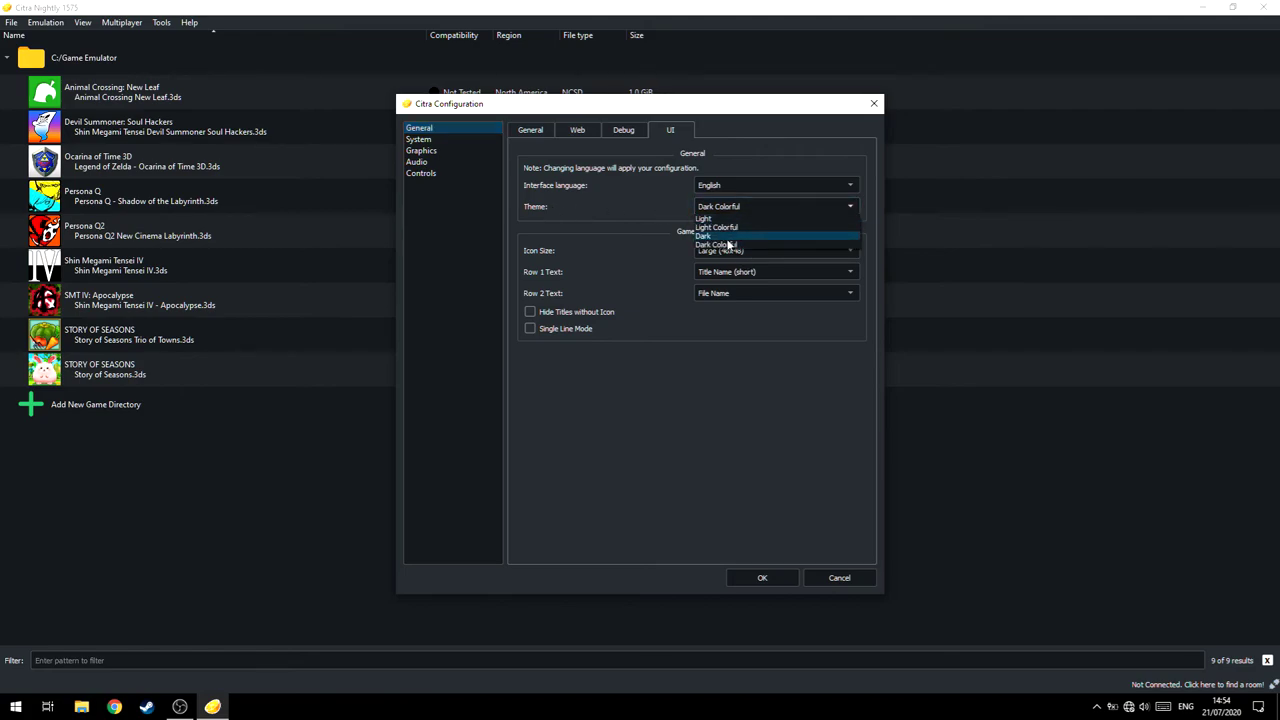
click(741, 245)
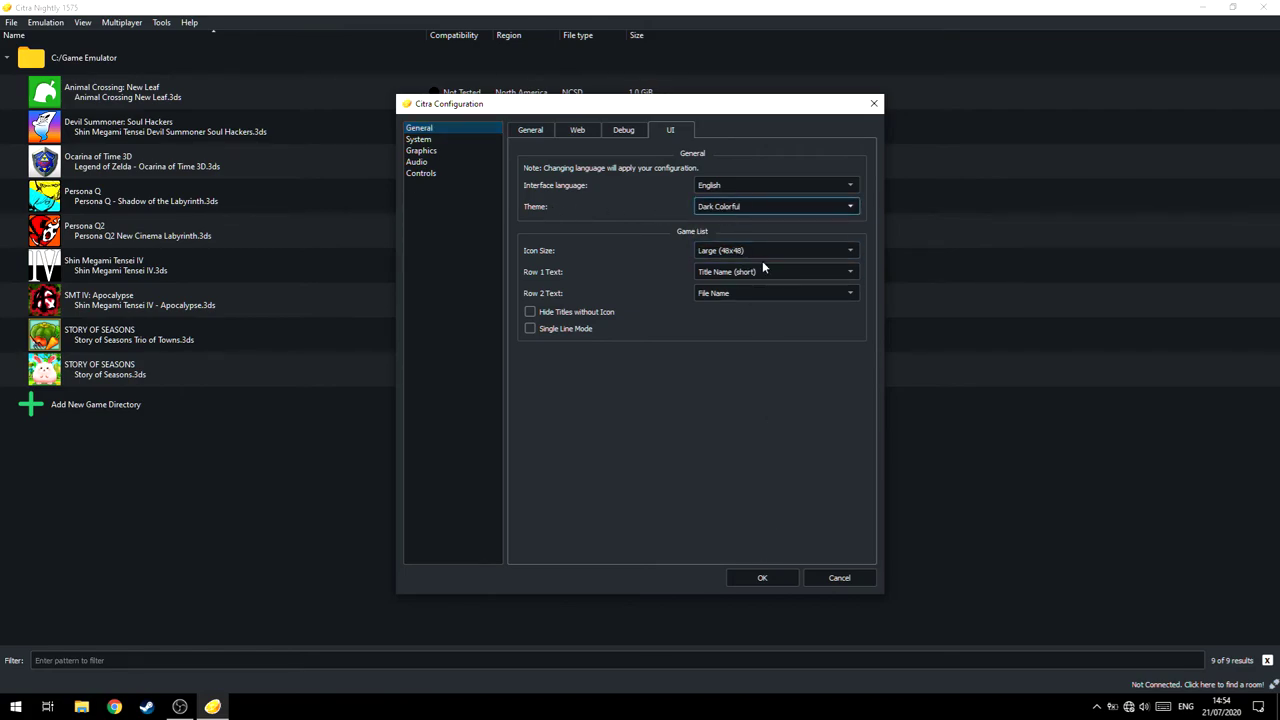
click(750, 206)
click(711, 240)
click(772, 577)
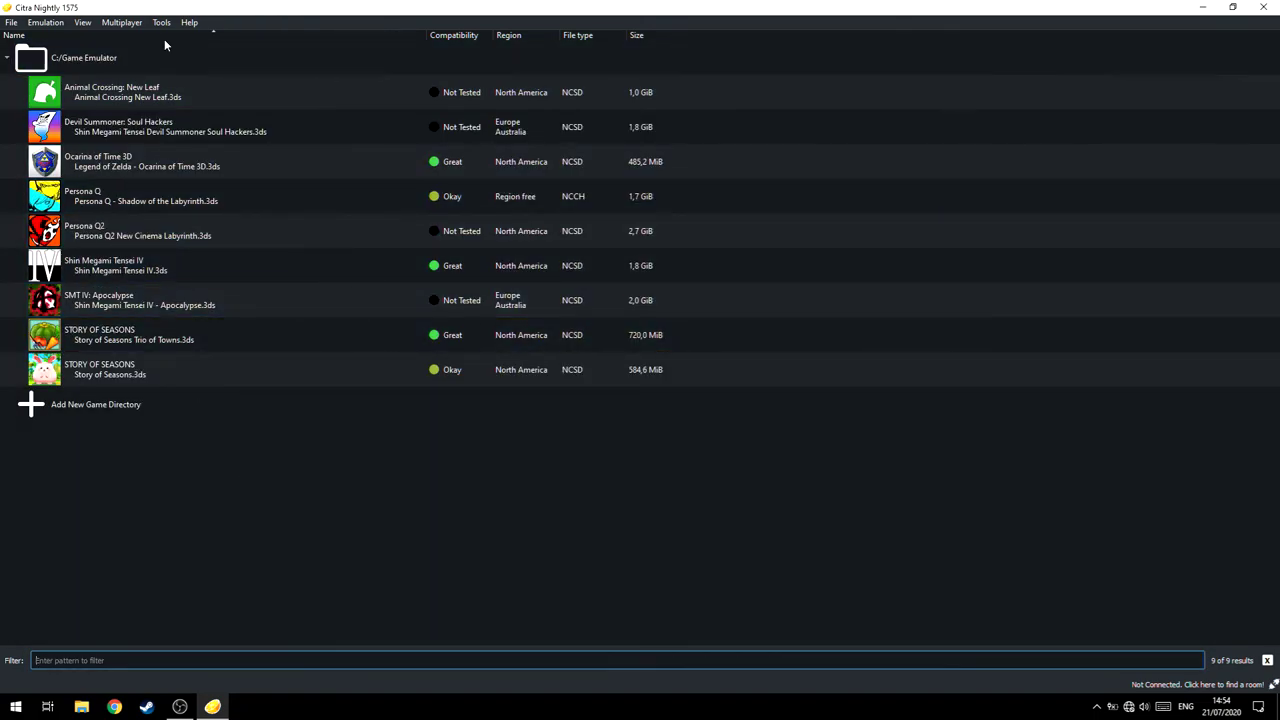
Step: Switch the interface theme to Dark Colorful in the configuration and apply it
click(52, 27)
click(74, 177)
click(670, 130)
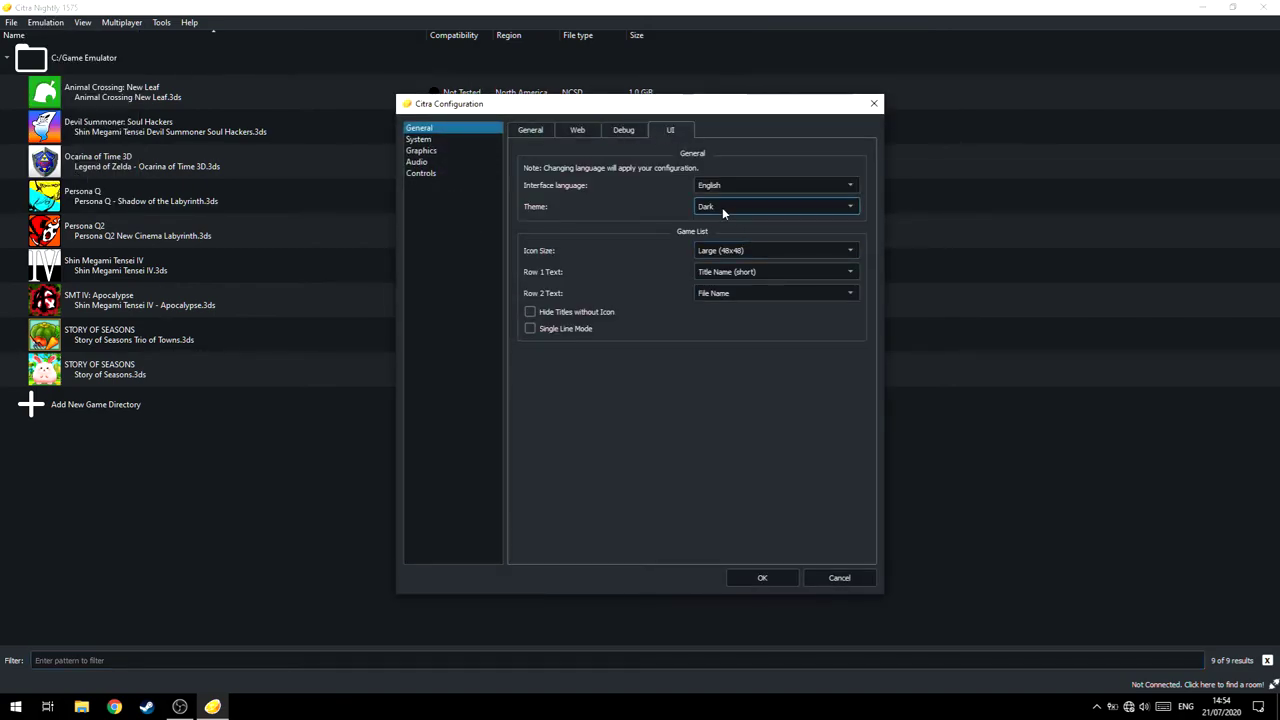
click(727, 207)
click(728, 247)
click(762, 579)
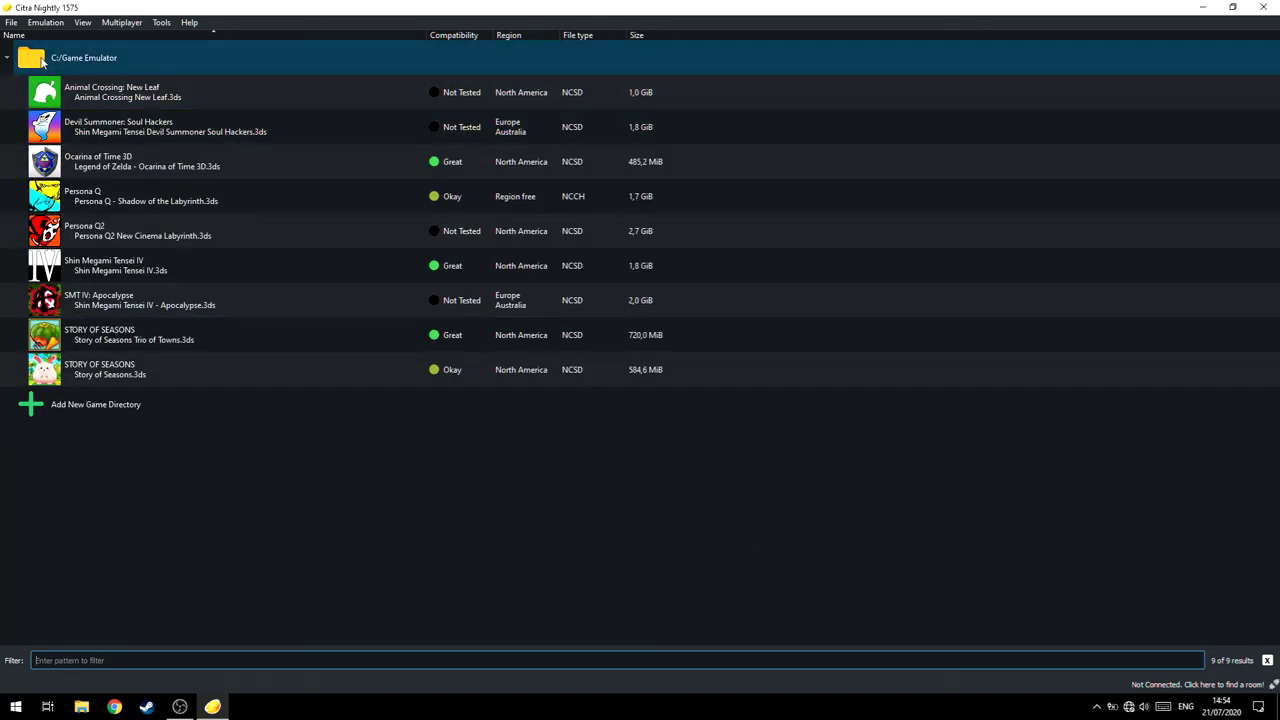